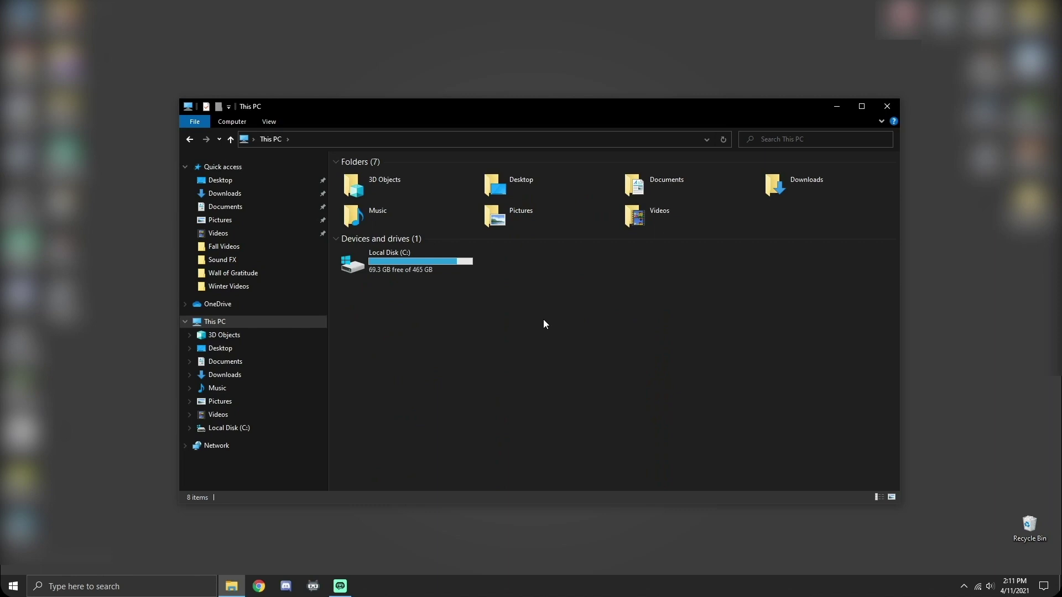
double_click(647, 213)
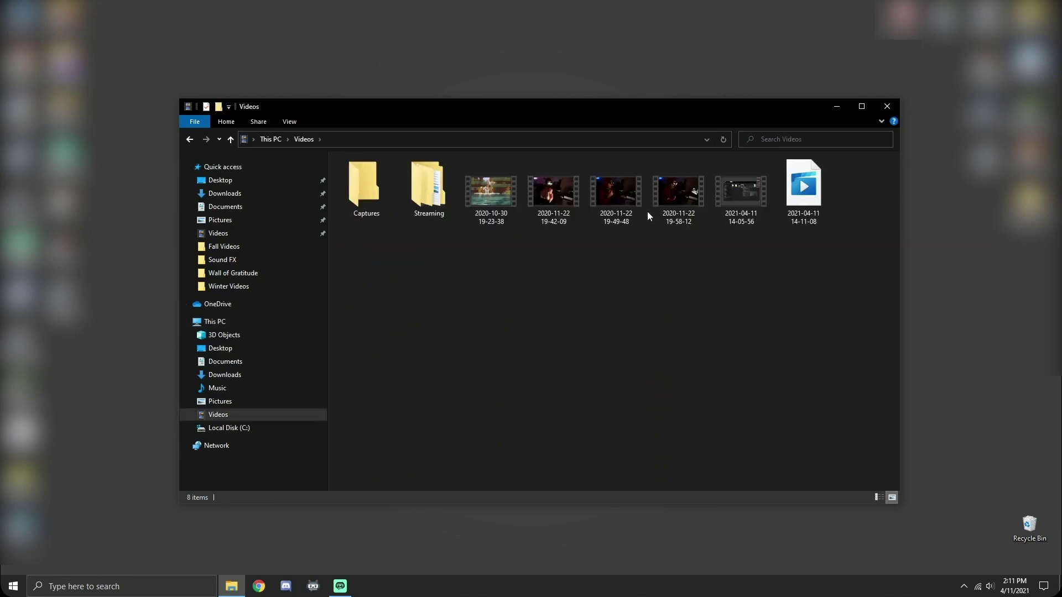
right_click(560, 195)
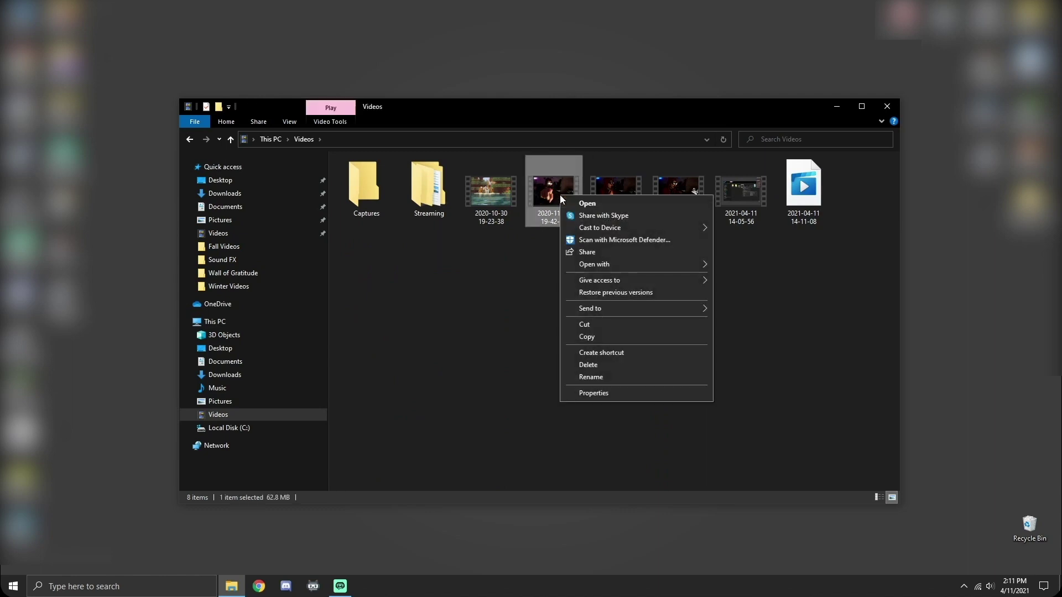
mouse_move(590, 308)
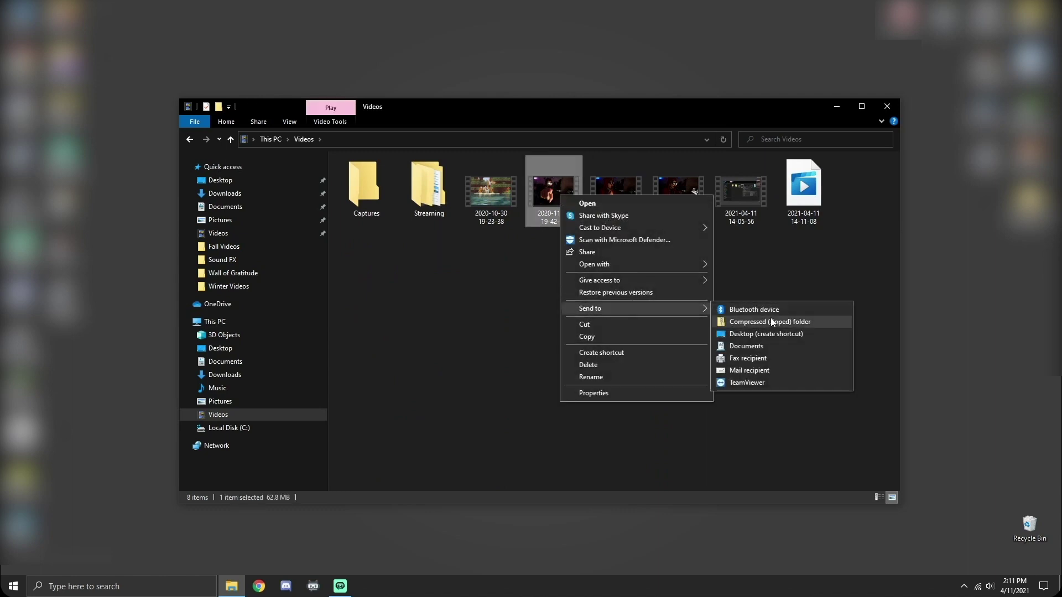
left_click(771, 321)
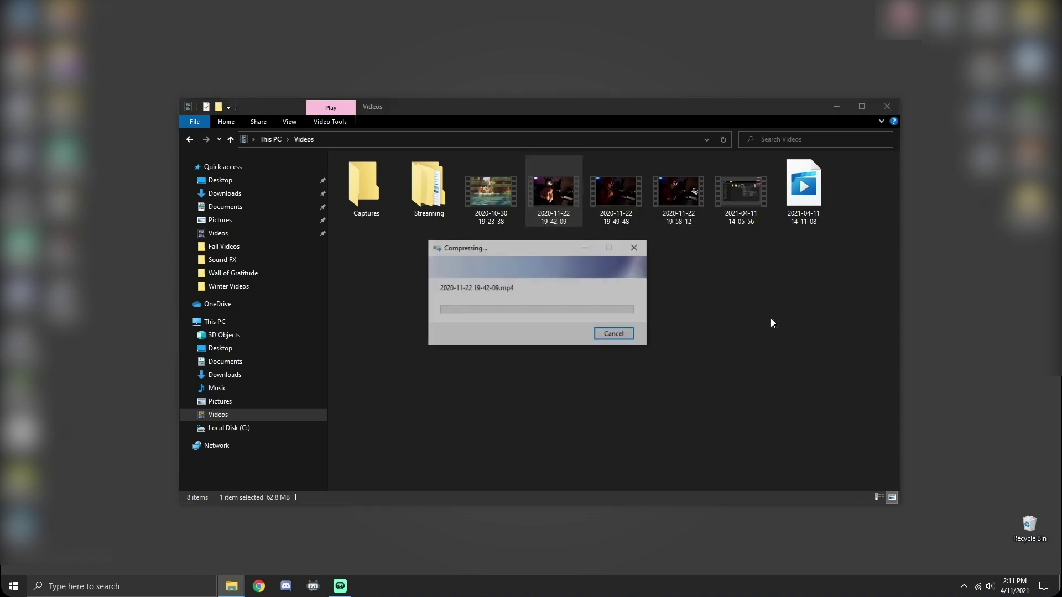
left_click(625, 188)
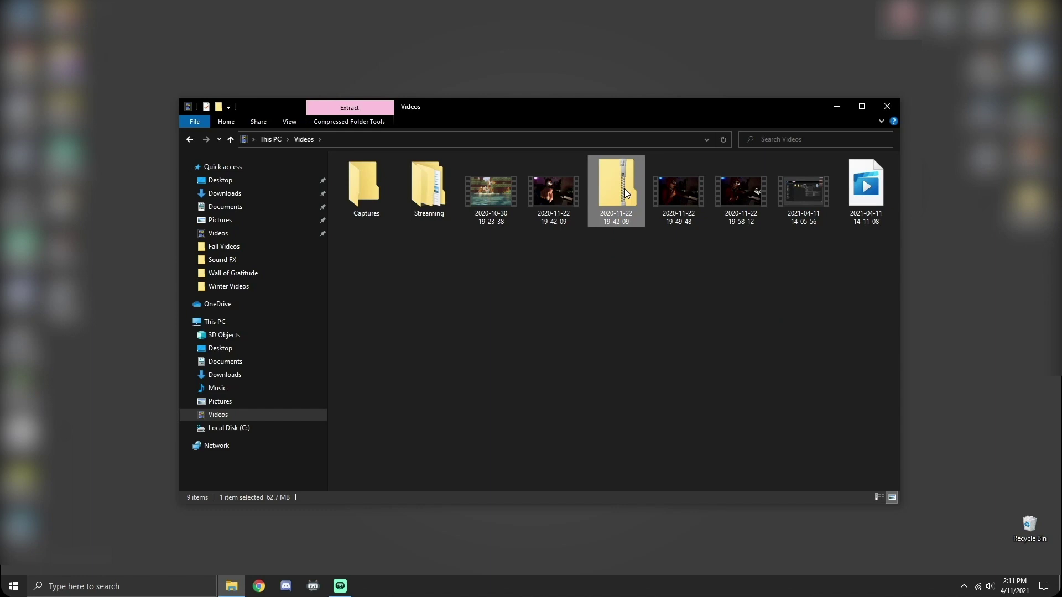
left_click(643, 264)
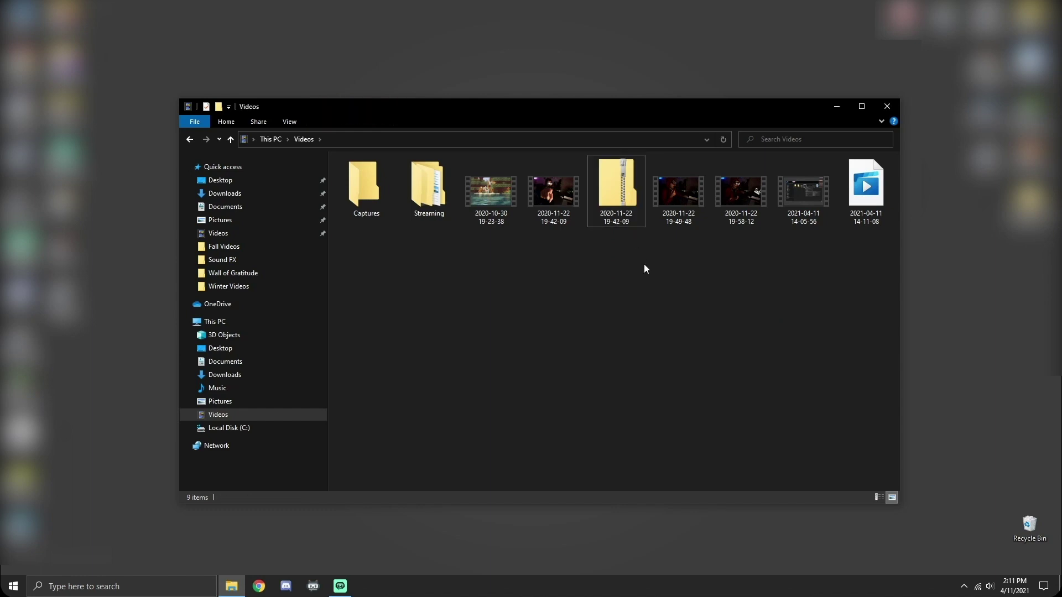
left_click(608, 190)
double_click(608, 189)
left_click_drag(383, 178, 963, 319)
left_click(826, 319)
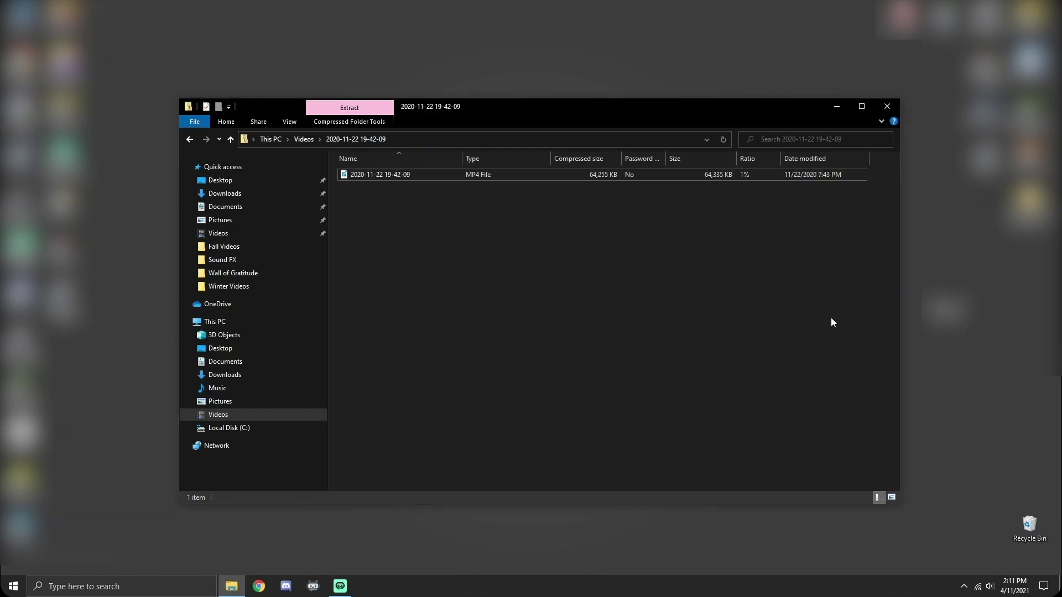
key("alt+Left")
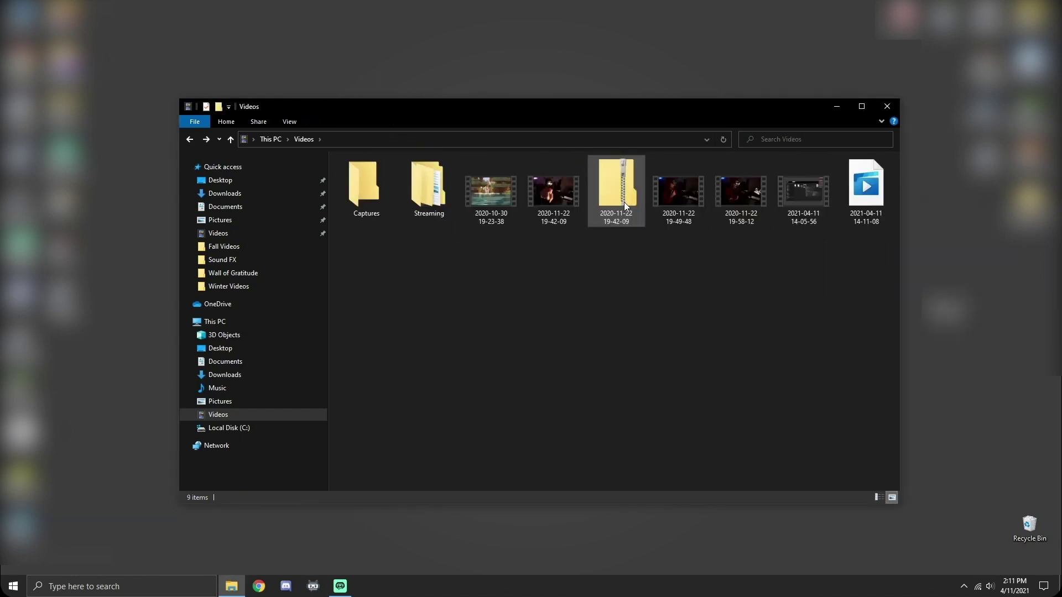
right_click(622, 198)
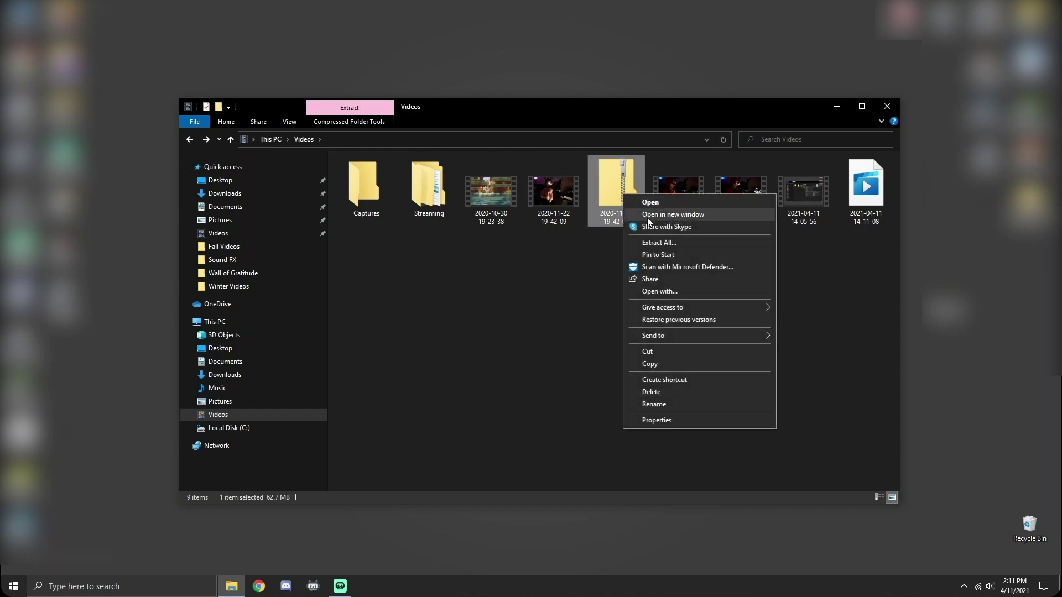
left_click(671, 244)
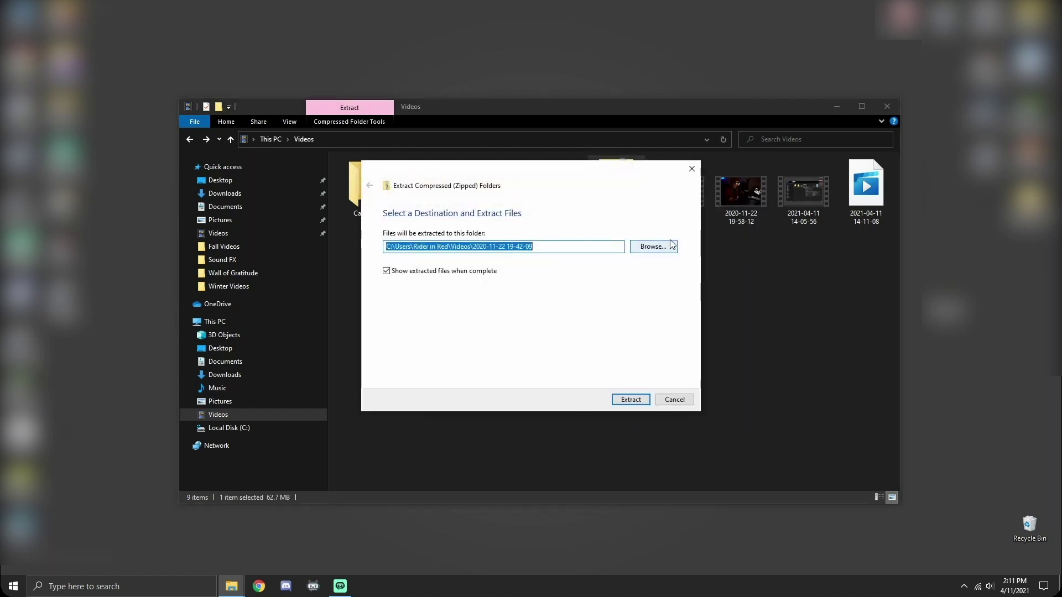
left_click(632, 400)
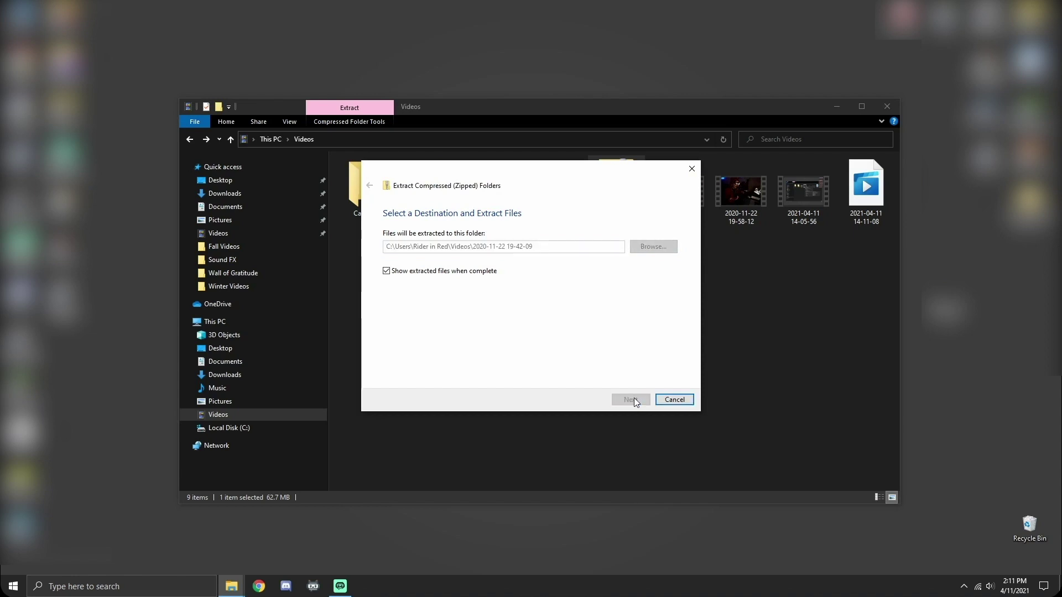